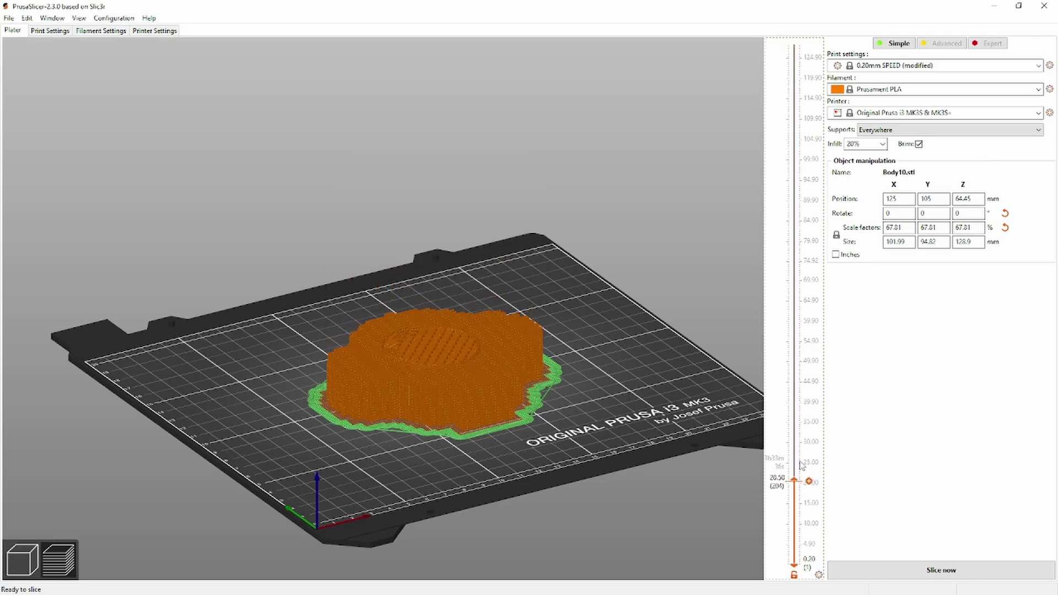
- Insert colour changes at 20.5, 42, 50.7, 82.1, 99.9 and 114.8 mm on the layer slider
click(809, 481)
click(809, 390)
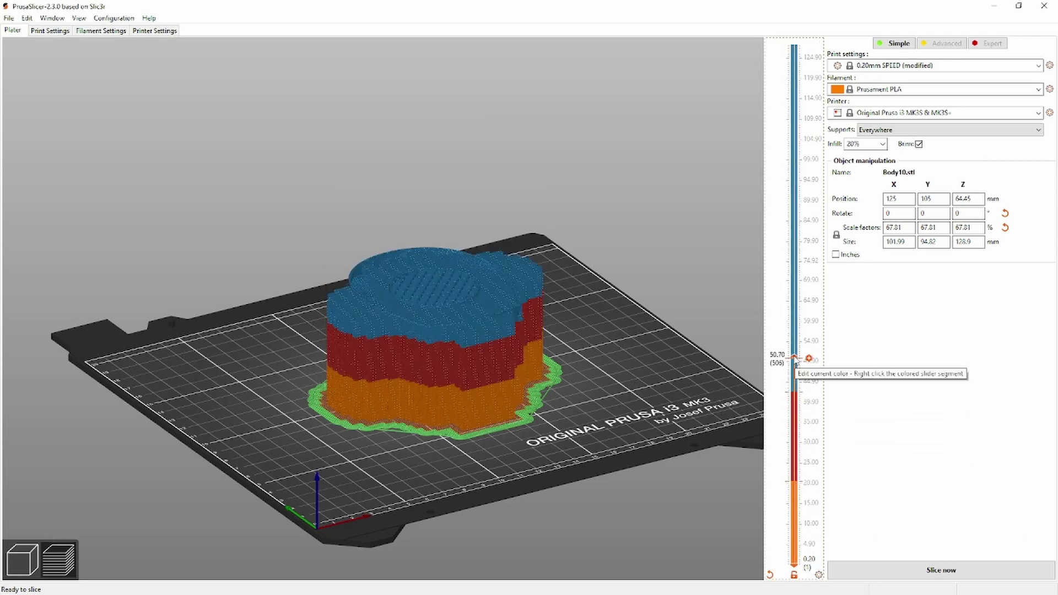
click(809, 358)
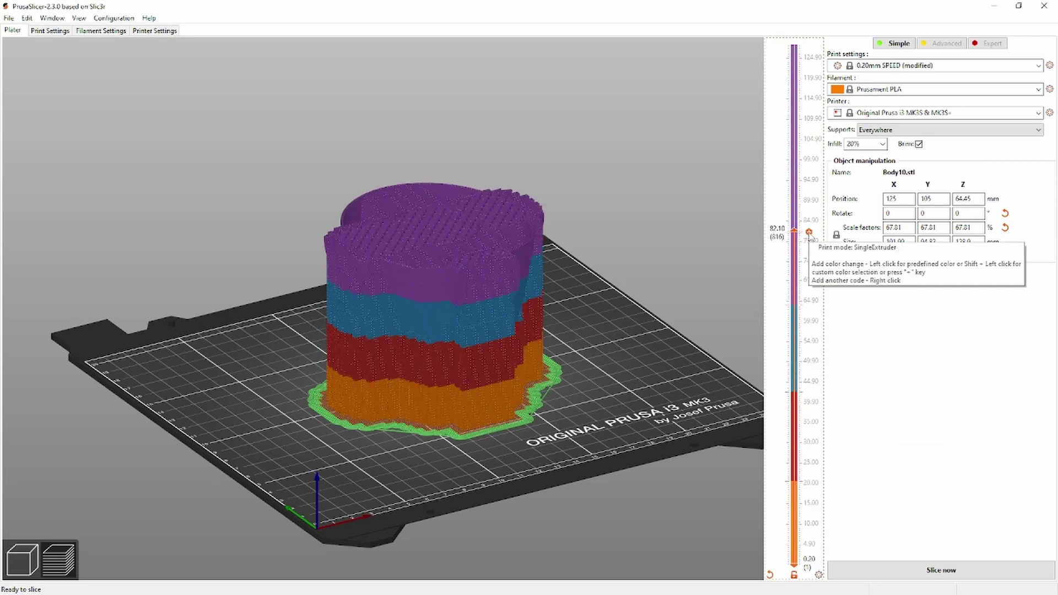
click(809, 232)
click(808, 161)
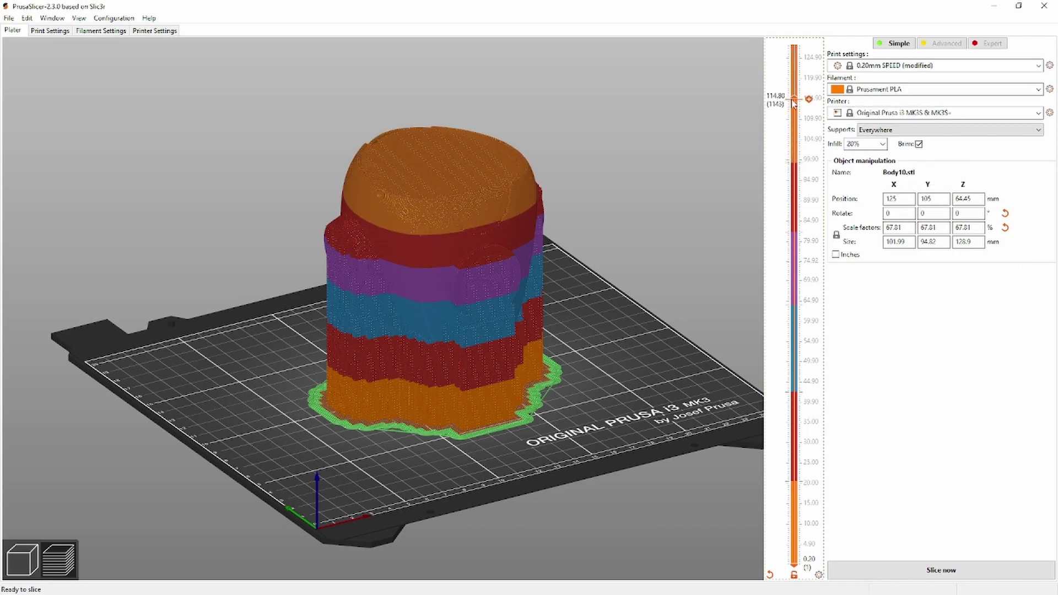
click(808, 99)
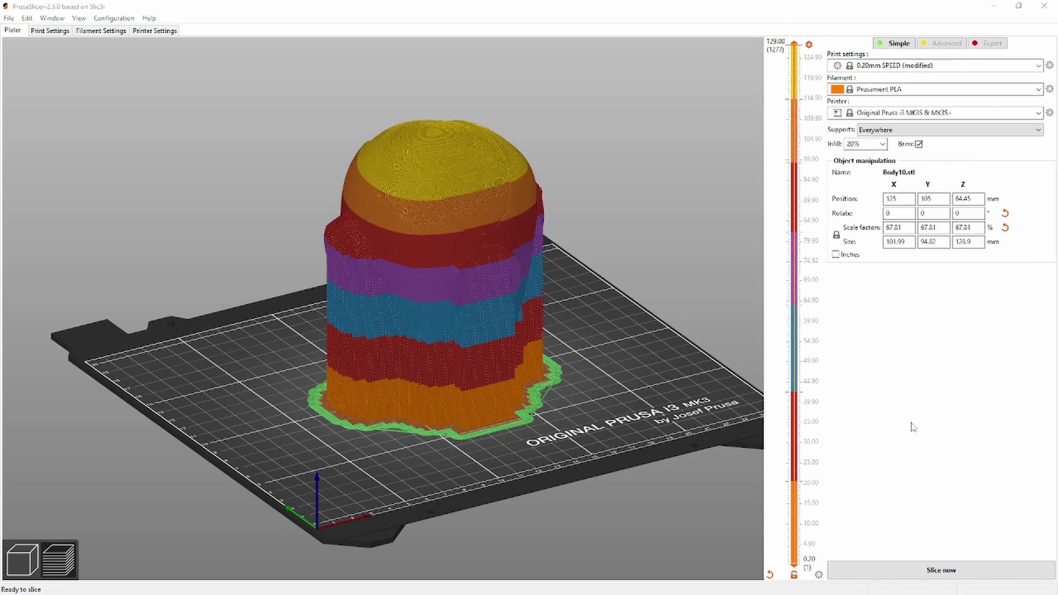
mouse_move(640, 359)
mouse_down()
mouse_move(584, 378)
mouse_move(522, 354)
mouse_move(658, 359)
mouse_up()
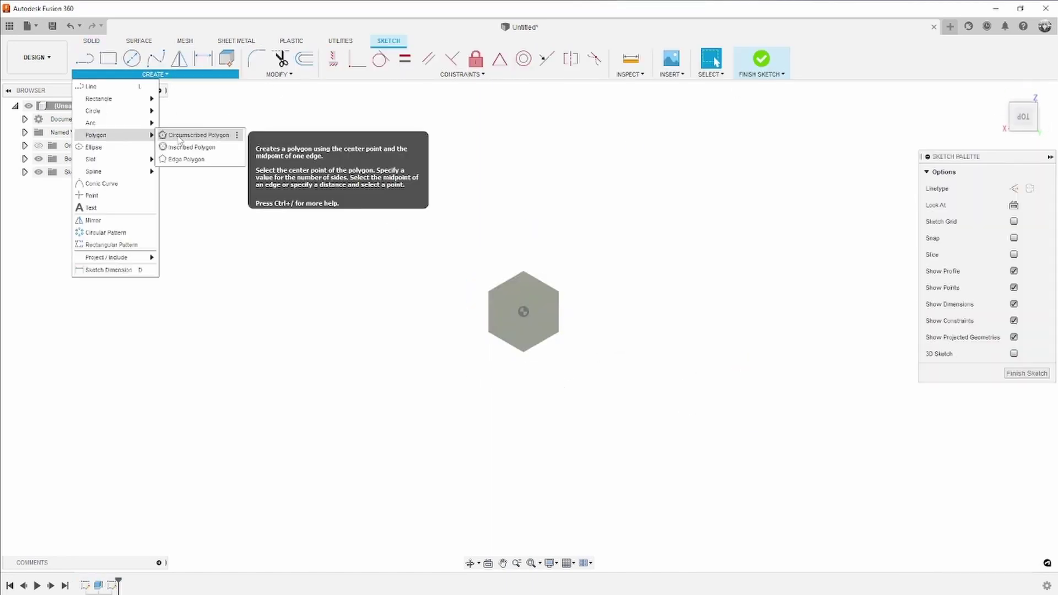
- Sketch a circumscribed polygon with a centred 5.2 mm circle and extrude the profile
click(179, 136)
click(524, 312)
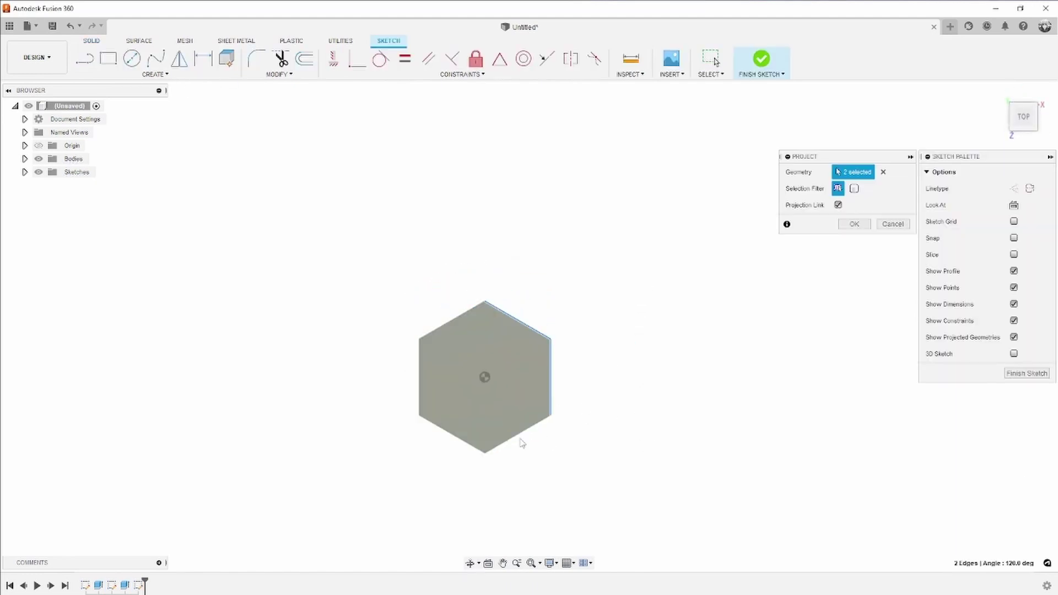
click(854, 223)
key(c)
click(485, 377)
text(5.2)
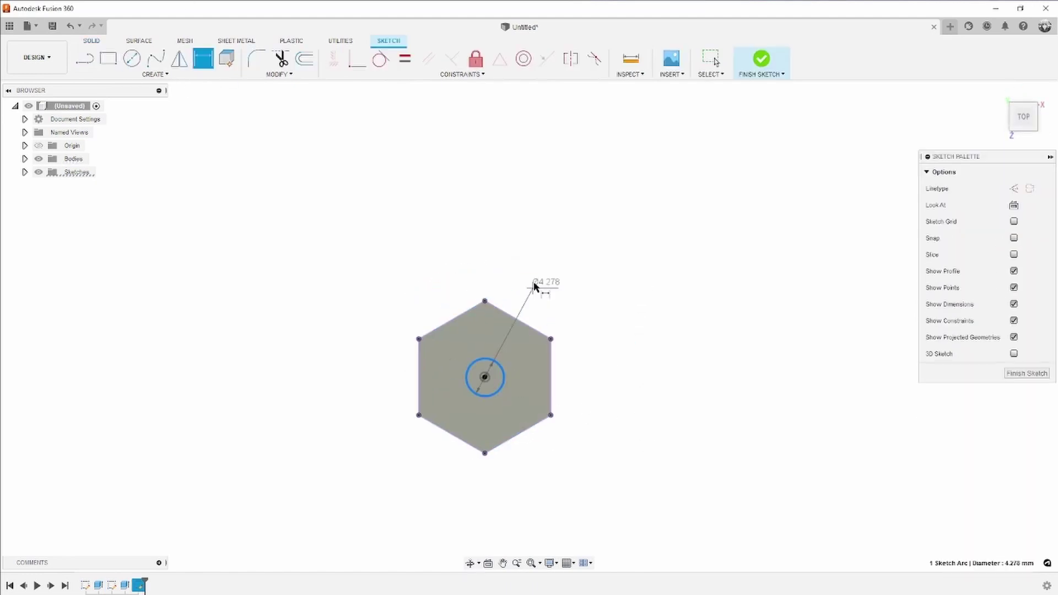
key(Return)
click(782, 60)
key(e)
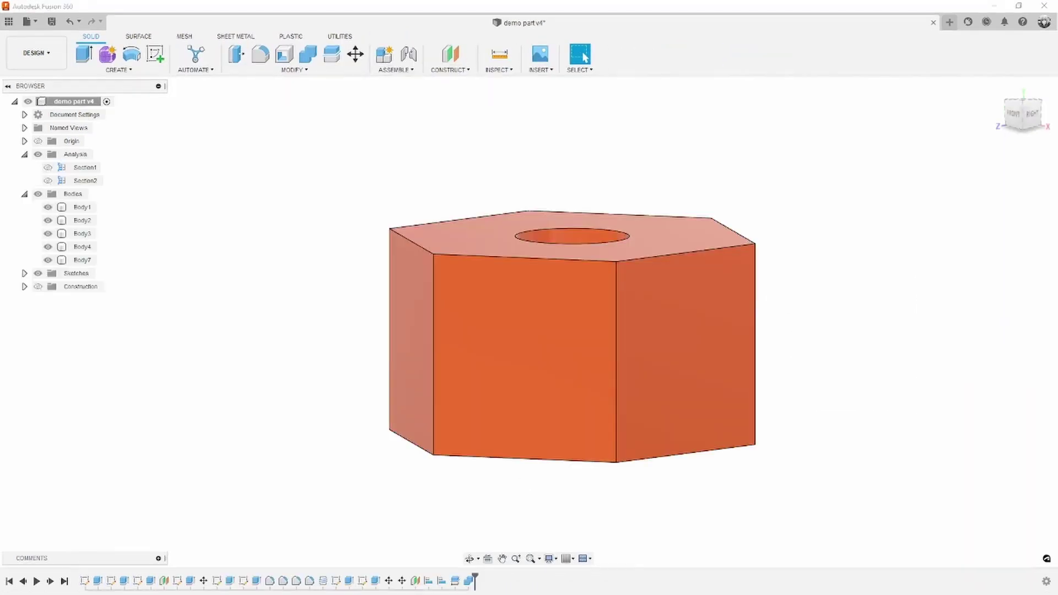
shift+middle_drag(657, 242, 881, 201)
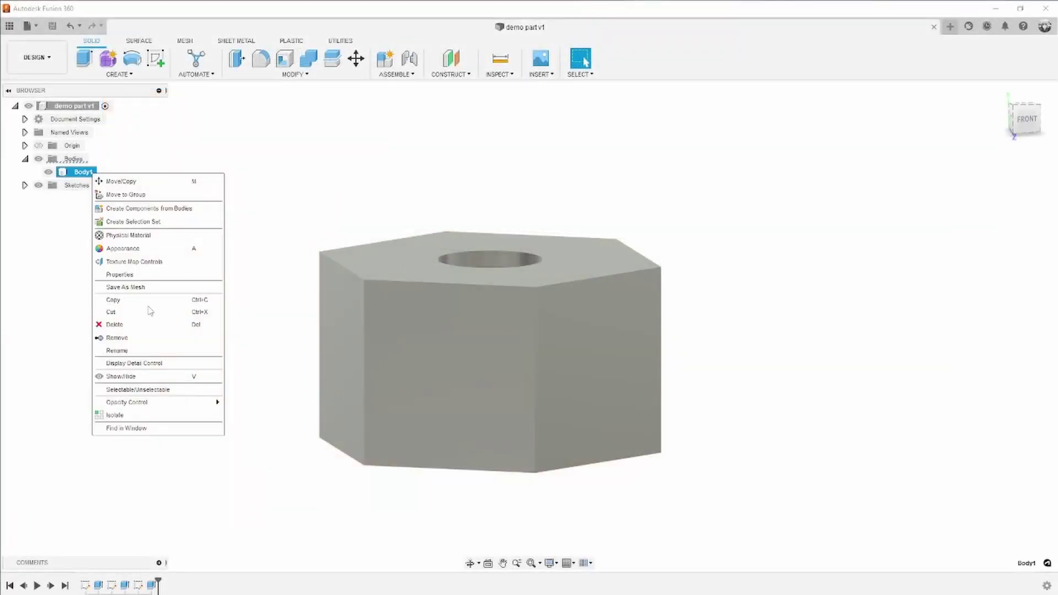
- Export Body1 as an STL (ASCII) mesh file
click(177, 289)
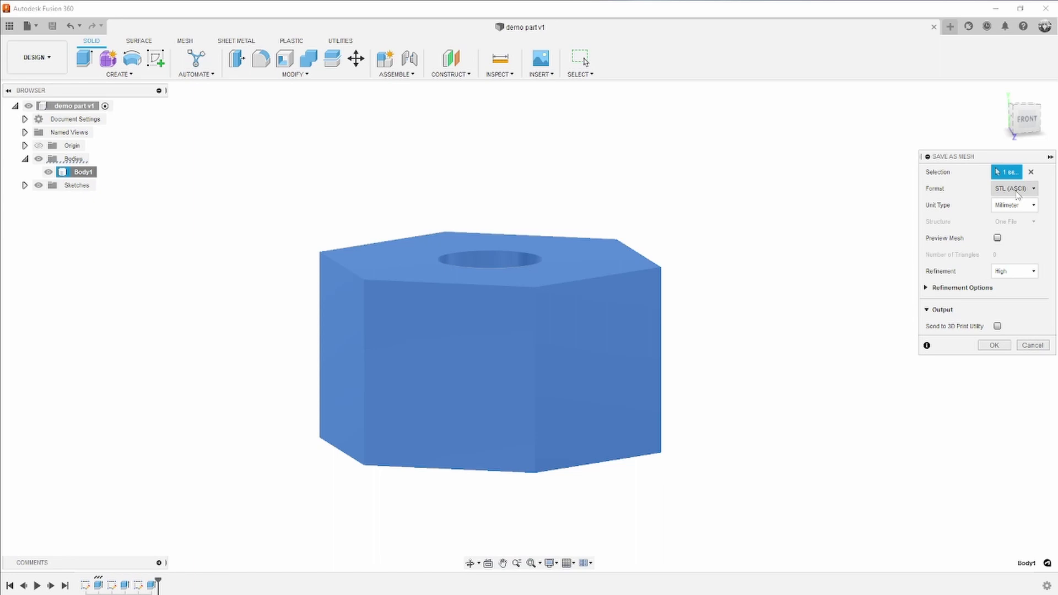
click(1015, 189)
click(1009, 231)
click(995, 346)
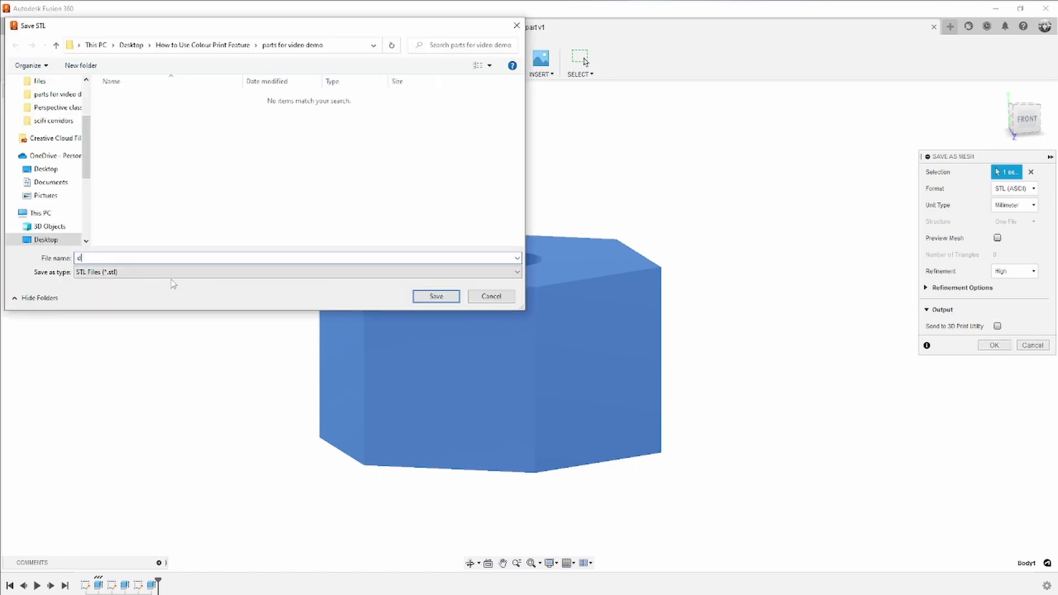
key(Return)
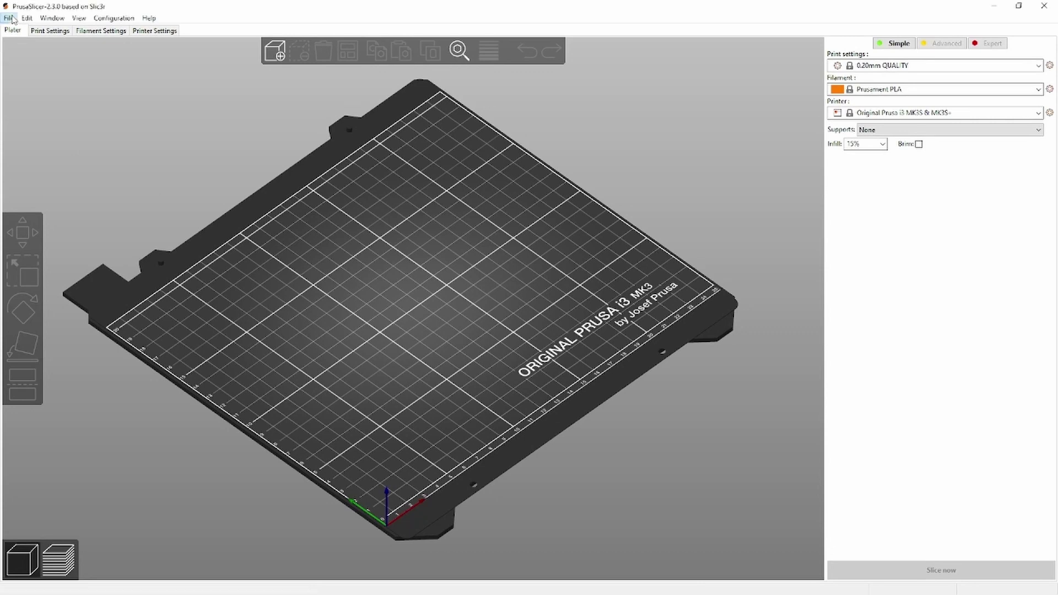
- Import demo part.stl onto the print bed
click(7, 18)
click(163, 98)
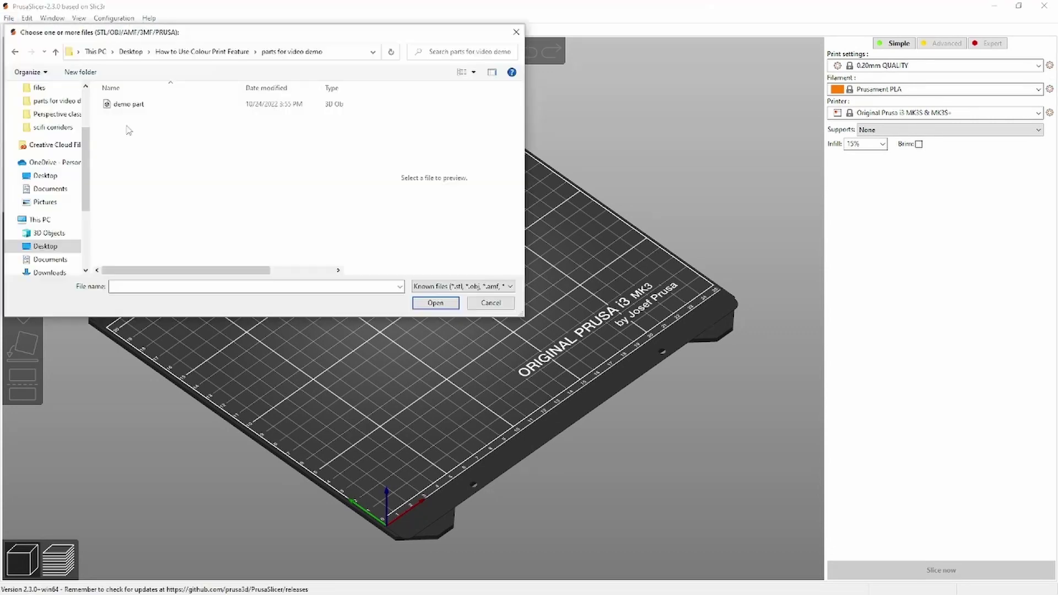
click(131, 106)
click(435, 305)
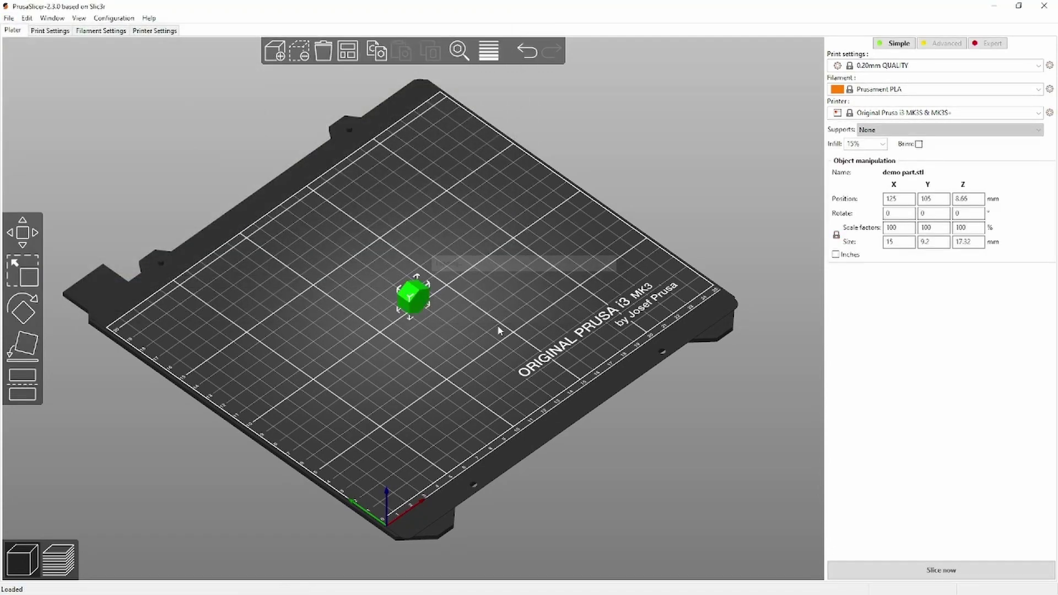
click(25, 341)
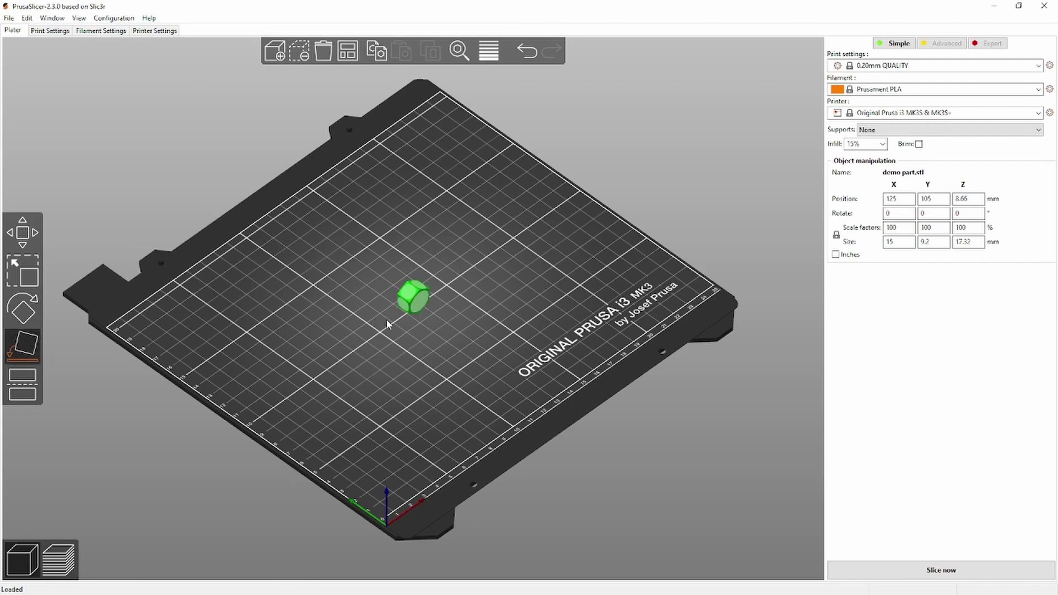
click(421, 338)
scroll(364, 341, up, 10)
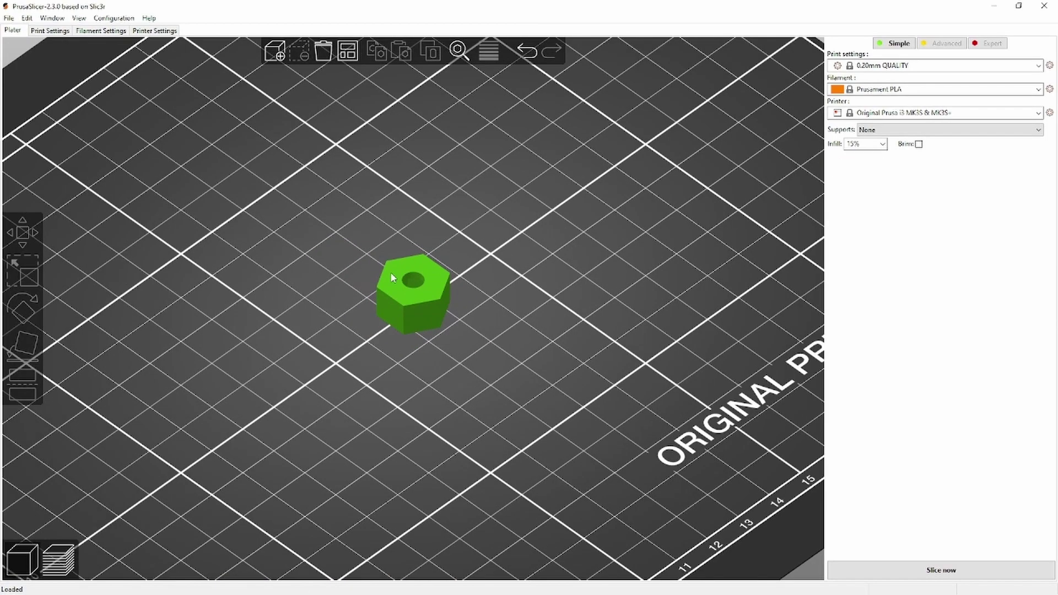
scroll(421, 133, up, 3)
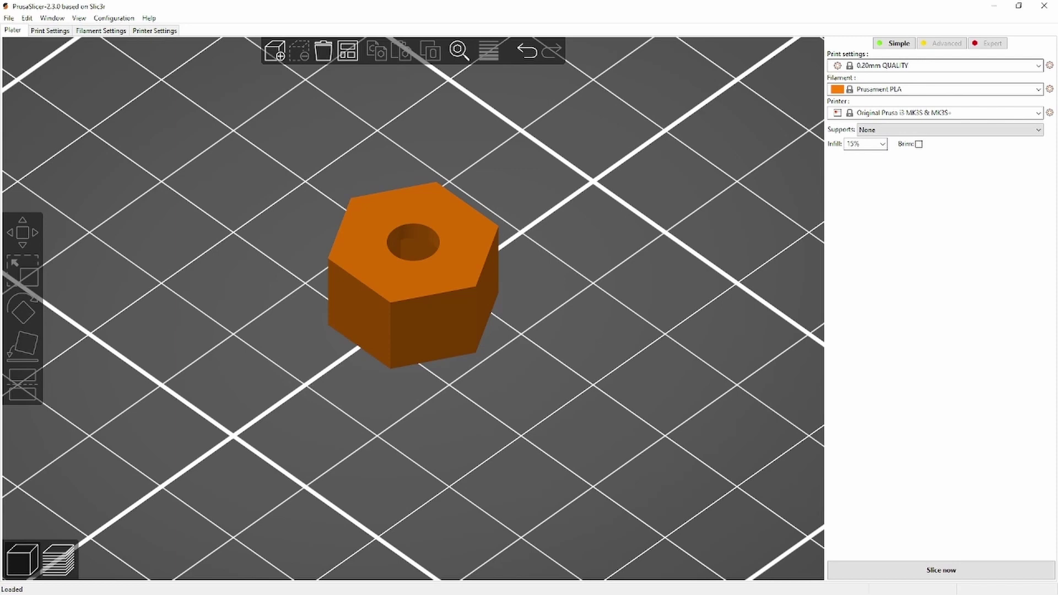
- Switch to the 0.20mm SPEED print profile and slice the part
click(1036, 66)
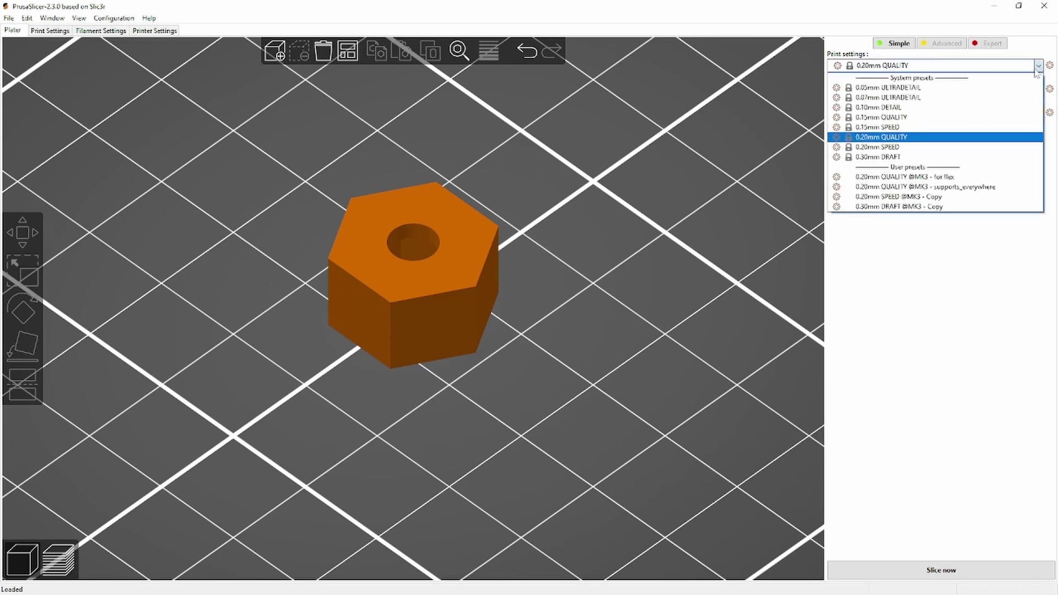
click(907, 152)
click(933, 573)
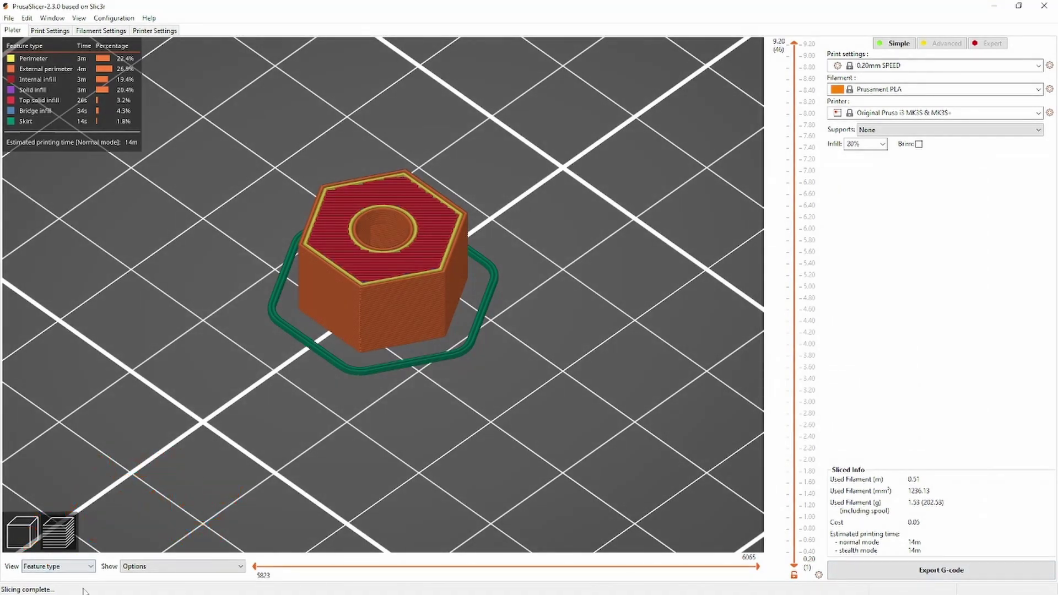
- Colour the preview by Color Print and lower the top layer to 7.20 mm above the cavity
click(70, 568)
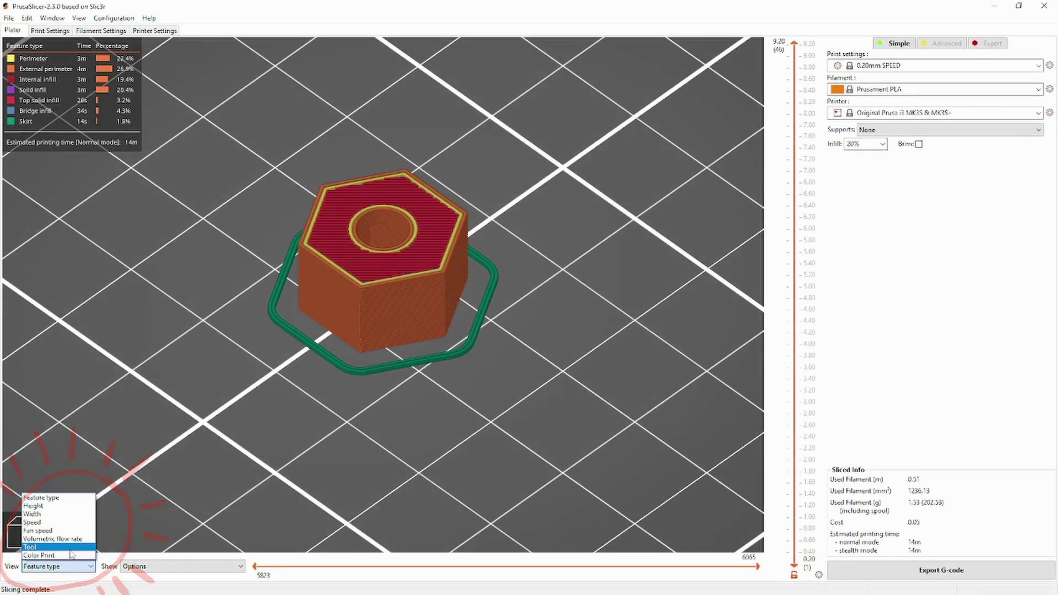
click(77, 567)
click(79, 568)
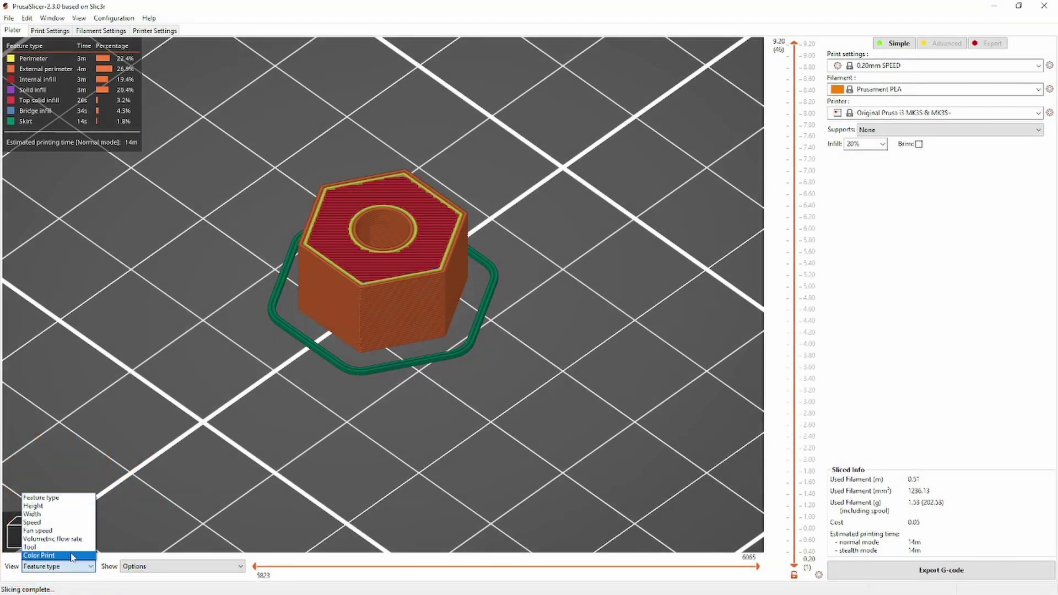
click(73, 556)
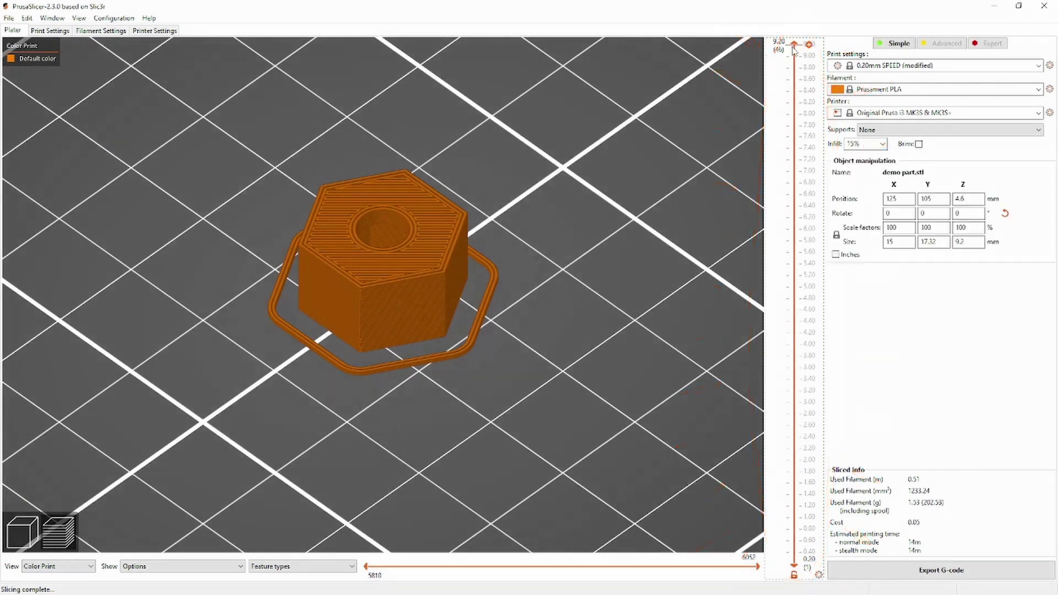
mouse_move(794, 44)
mouse_down()
mouse_move(805, 160)
mouse_move(786, 449)
mouse_move(774, 317)
mouse_move(810, 162)
mouse_up()
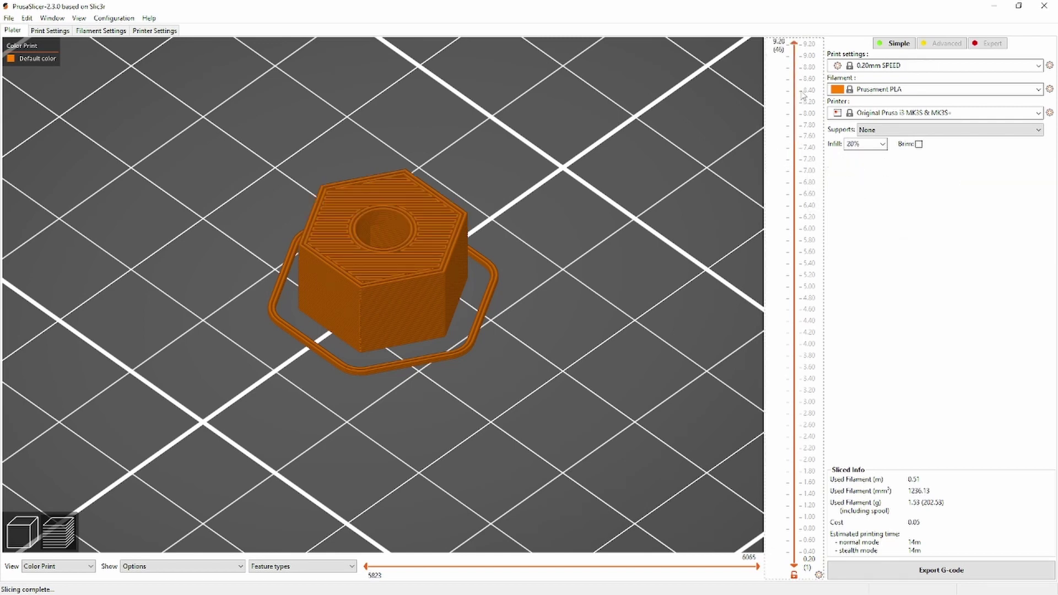
drag(803, 95, 779, 167)
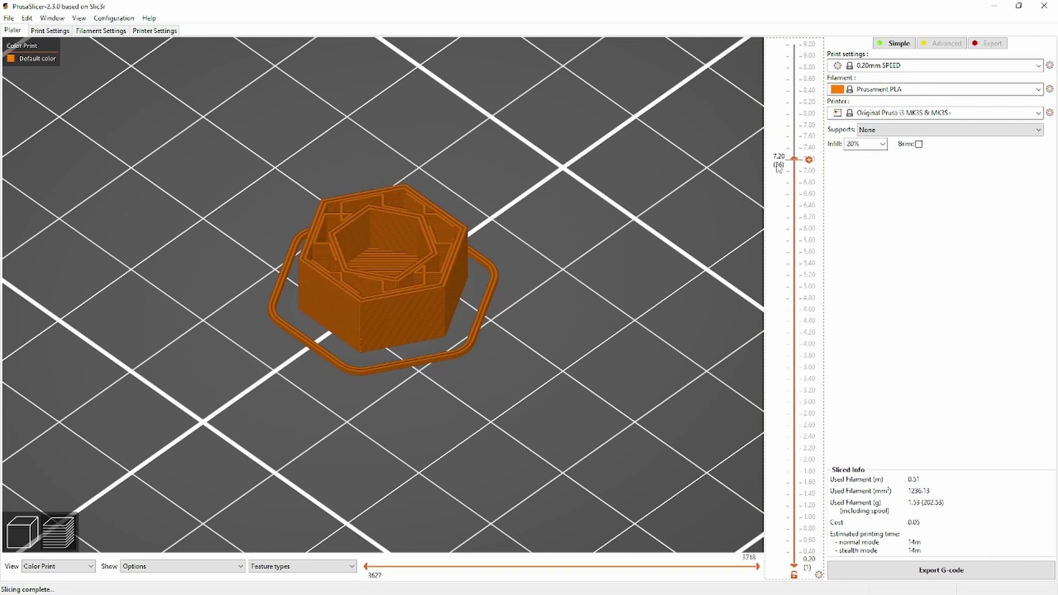
- Add a 7.20 mm colour change, reslice, and save demo part_0.2mm_PLA_MK3S_14m.gcode
click(809, 160)
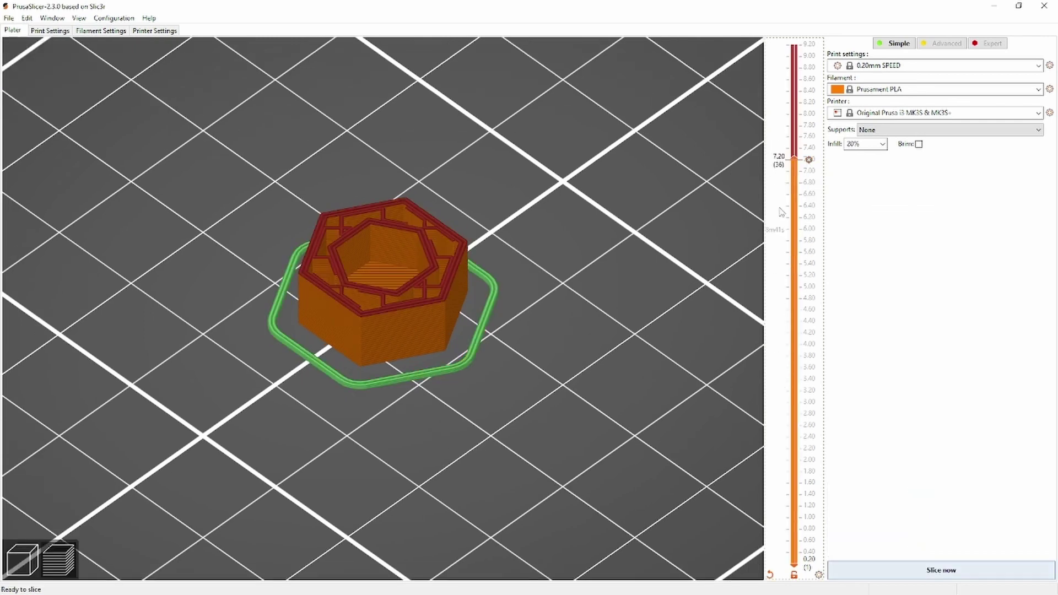
drag(795, 160, 795, 43)
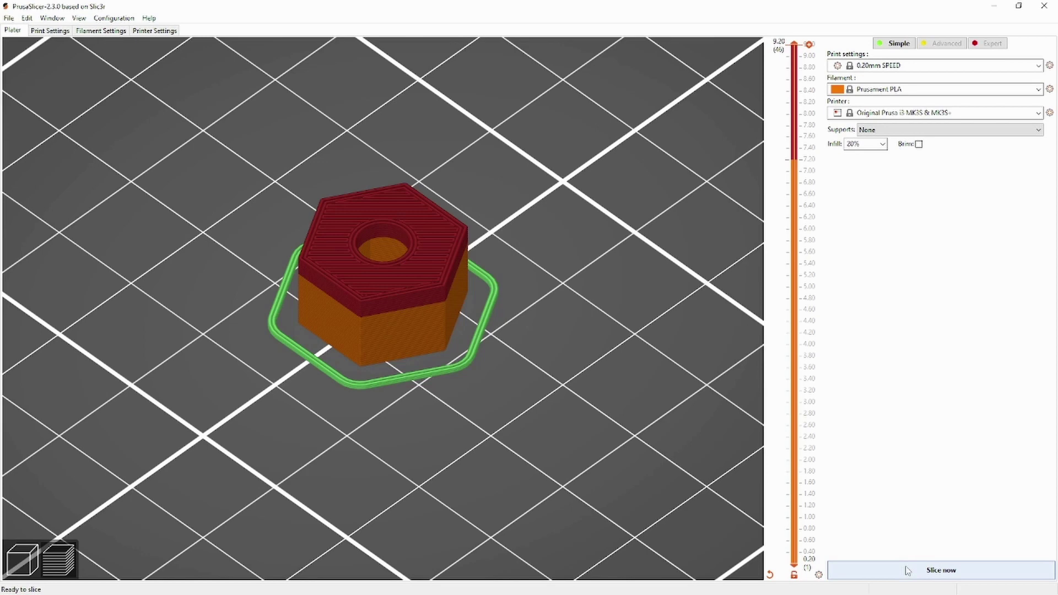
click(908, 571)
click(937, 570)
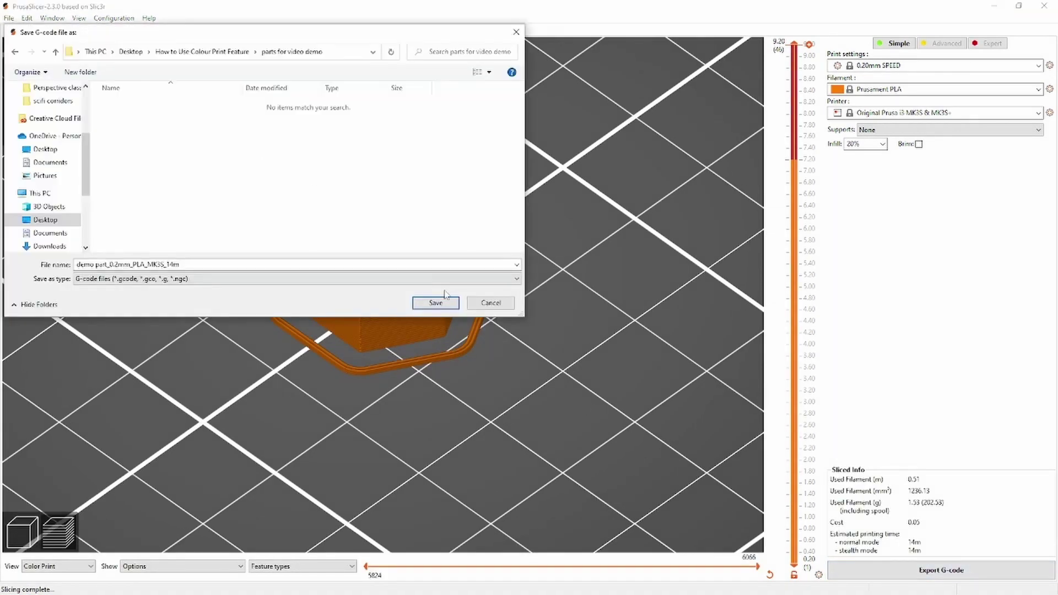
click(435, 303)
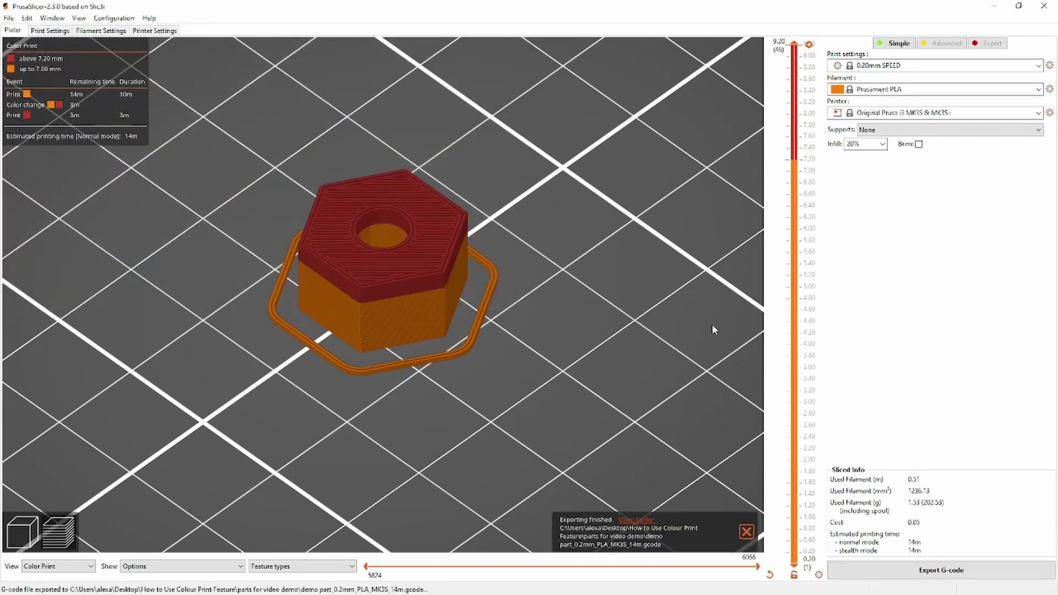